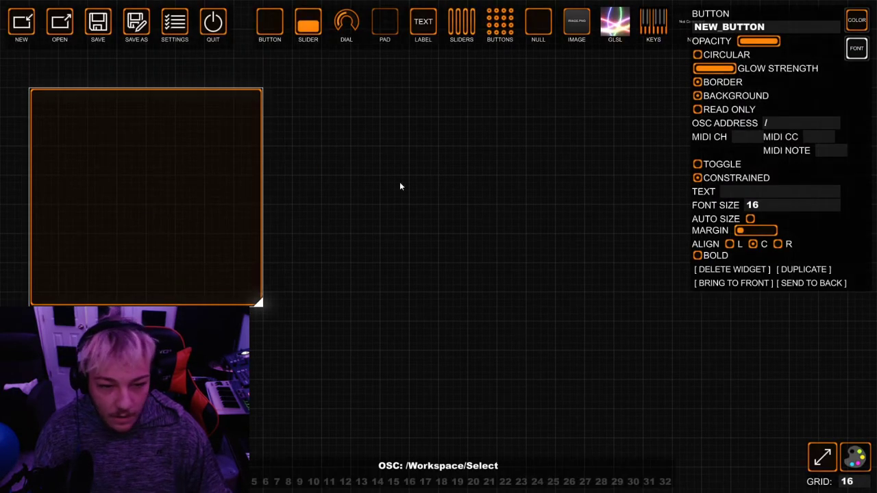
# Deselect NEW_BUTTON to hide its properties, leaving the empty widget on the grid-16 canvas
pyautogui.click(463, 339)
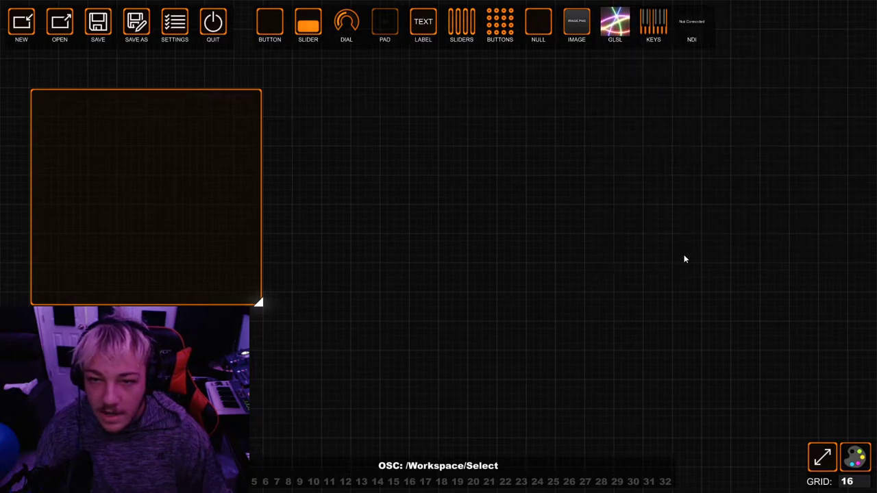
pyautogui.moveTo(865, 19)
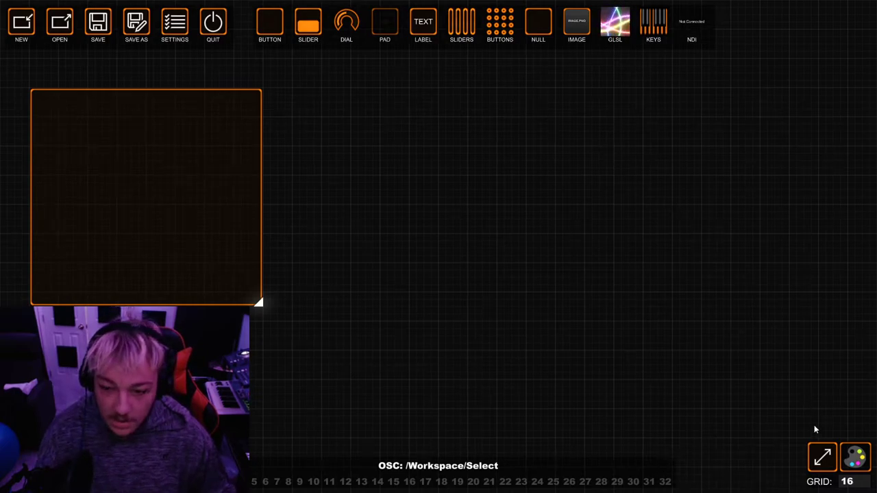
# Leave fullscreen, reposition the program window, and drag the button widget lower on the canvas
pyautogui.click(822, 457)
pyautogui.moveTo(215, 8)
pyautogui.mouseDown()
pyautogui.moveTo(289, 20)
pyautogui.moveTo(210, 20)
pyautogui.moveTo(857, 20)
pyautogui.moveTo(334, 31)
pyautogui.moveTo(209, 8)
pyautogui.mouseUp()
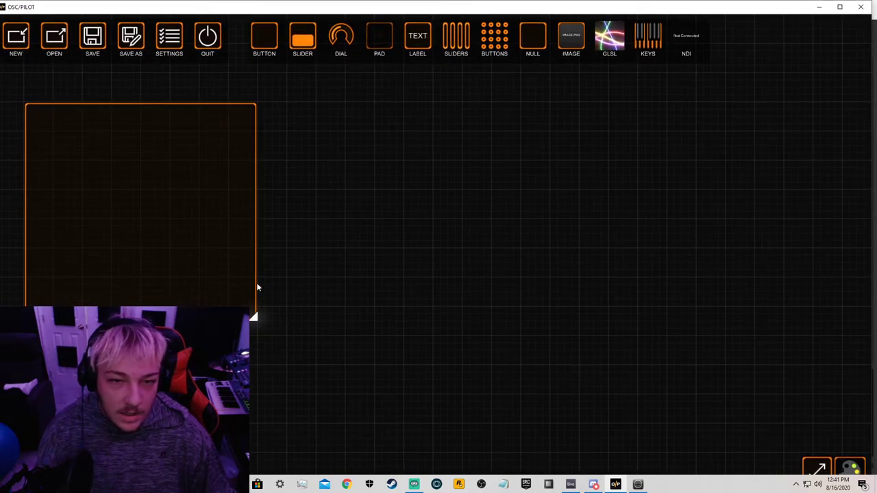
pyautogui.click(157, 197)
pyautogui.moveTo(158, 197); pyautogui.dragTo(276, 242)
pyautogui.press('Tab')
pyautogui.moveTo(261, 148); pyautogui.dragTo(183, 191)
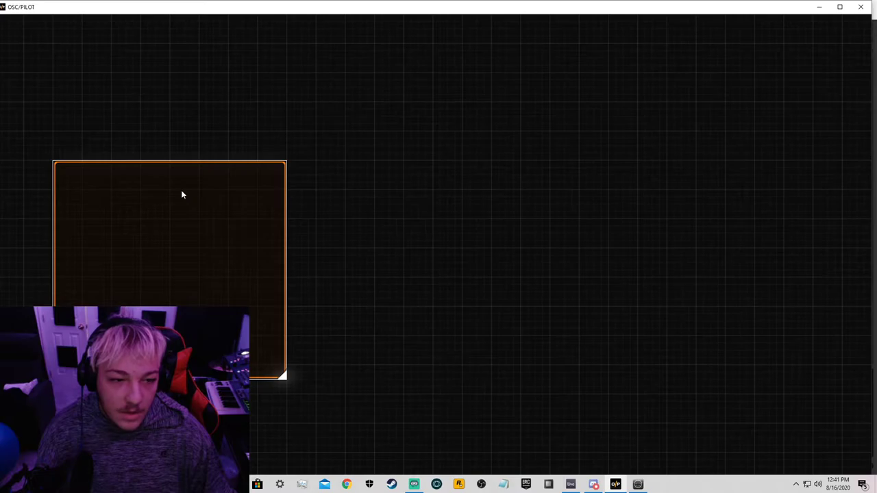
pyautogui.press('Tab')
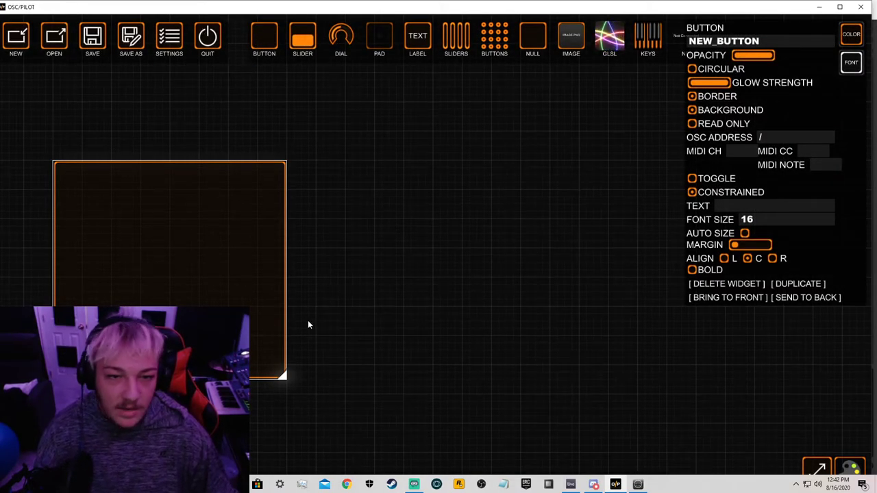
# Bring loopMIDI forward and review its From Machine and To Machine ports
pyautogui.click(638, 485)
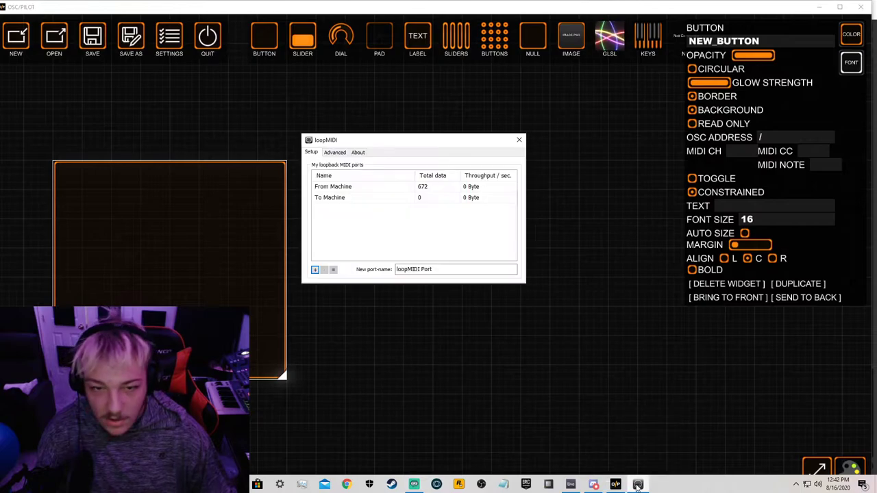
pyautogui.moveTo(365, 143); pyautogui.dragTo(374, 86)
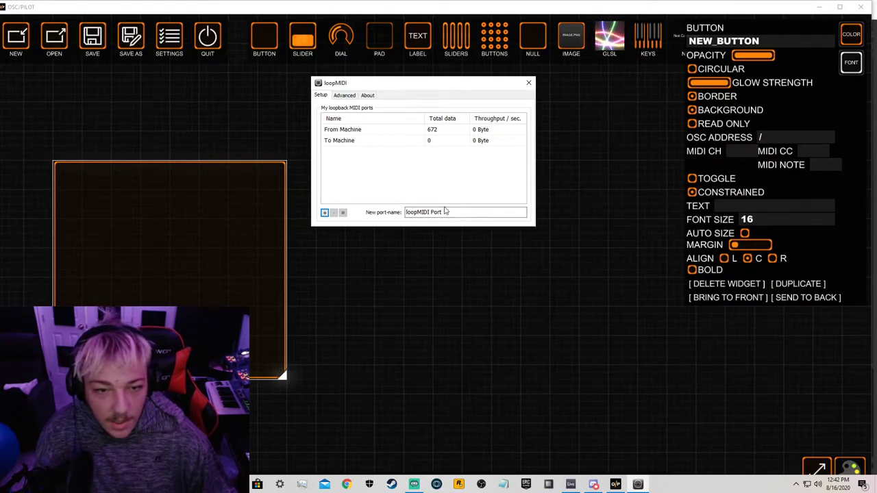
pyautogui.moveTo(444, 213); pyautogui.dragTo(408, 217)
pyautogui.click(349, 158)
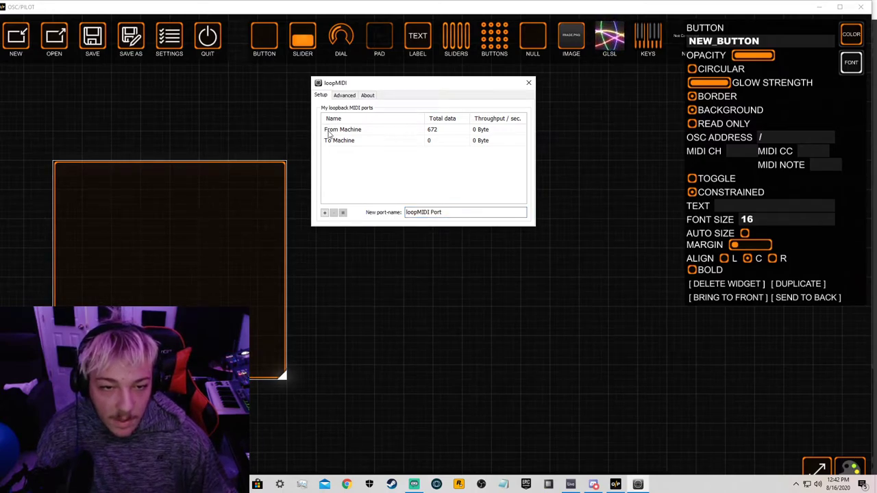
# Try typing port names in the New port-name field, then clear it again
pyautogui.moveTo(444, 212); pyautogui.dragTo(373, 227)
pyautogui.write('from machine')
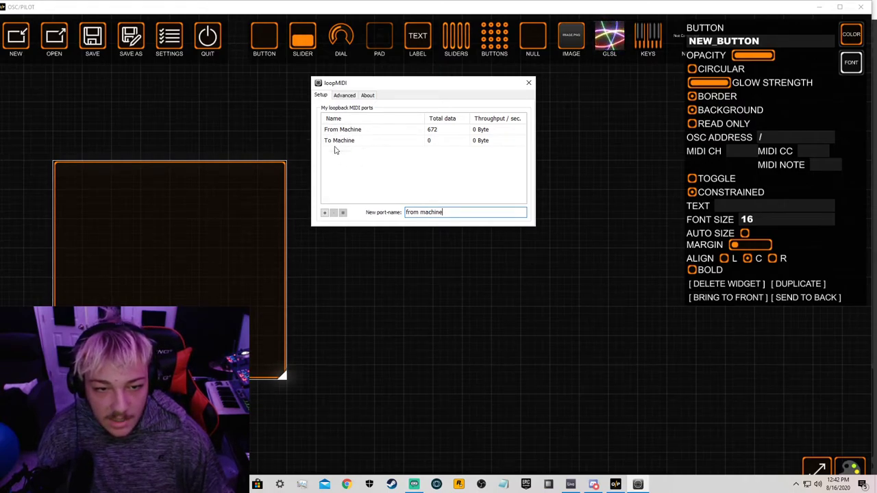
pyautogui.moveTo(450, 211); pyautogui.dragTo(377, 221)
pyautogui.press('BackSpace')
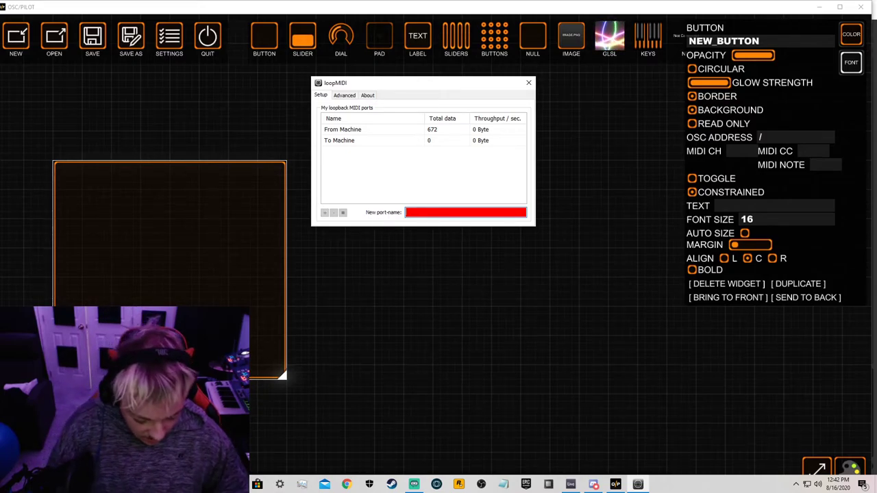
pyautogui.write('to machine')
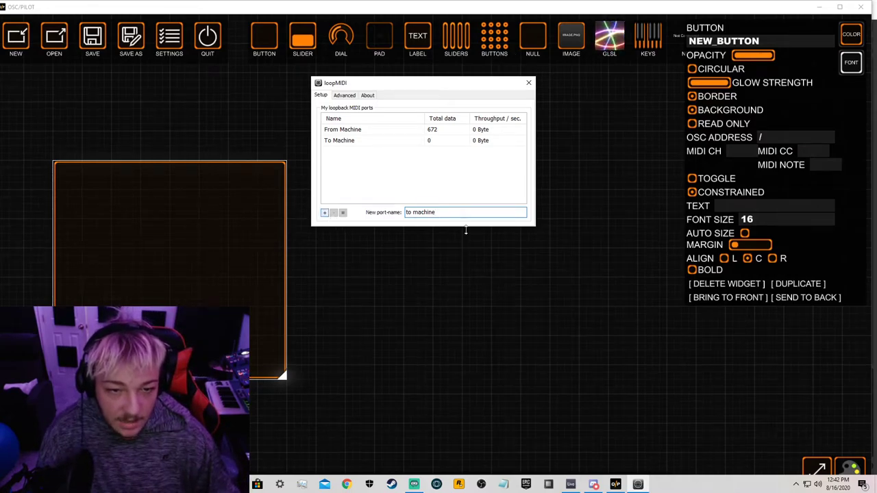
pyautogui.hotkey('ctrl', 'a')
pyautogui.press('BackSpace')
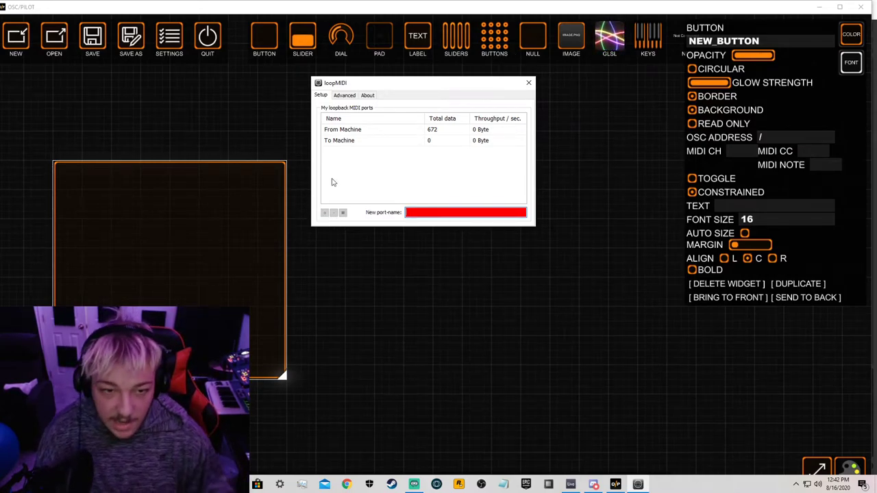
pyautogui.moveTo(423, 91); pyautogui.dragTo(428, 146)
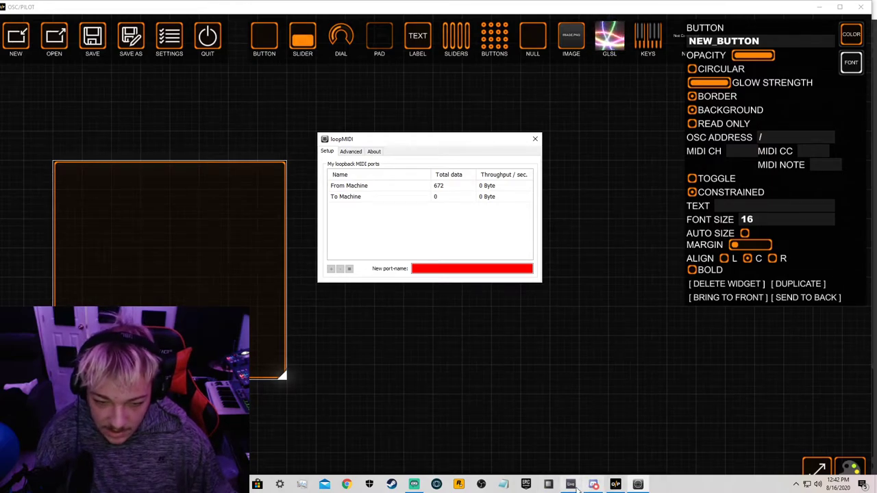
# Open Ableton Live's Preferences from the Options menu
pyautogui.moveTo(572, 487)
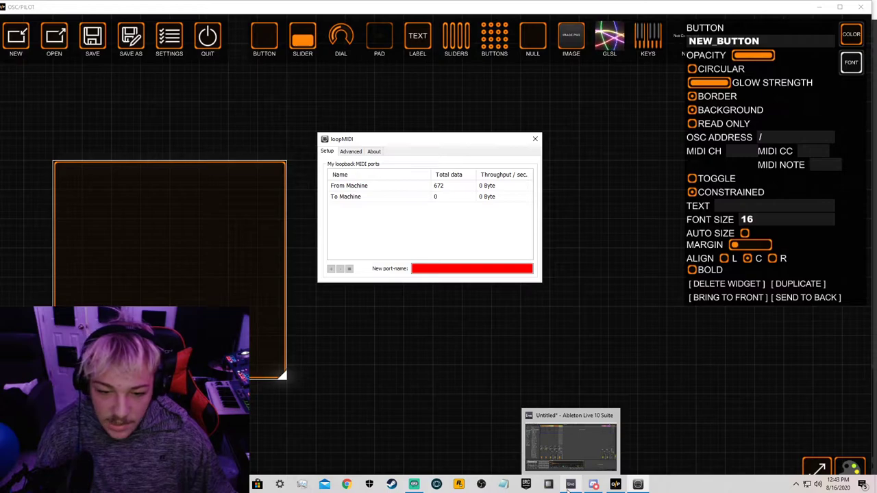
pyautogui.click(568, 486)
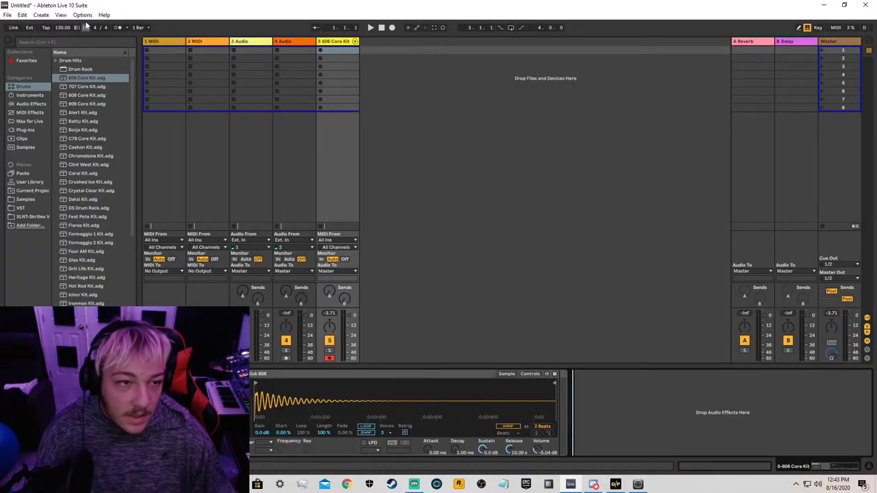
pyautogui.click(85, 18)
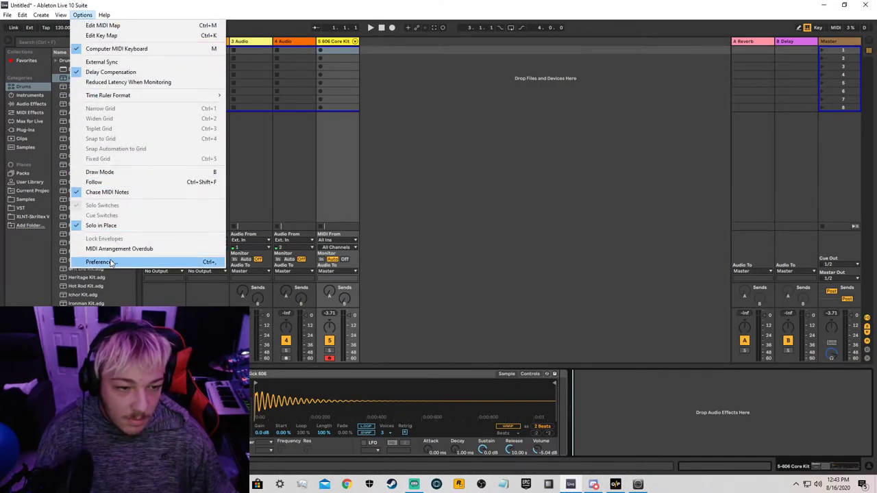
pyautogui.click(111, 260)
pyautogui.moveTo(426, 108); pyautogui.dragTo(510, 111)
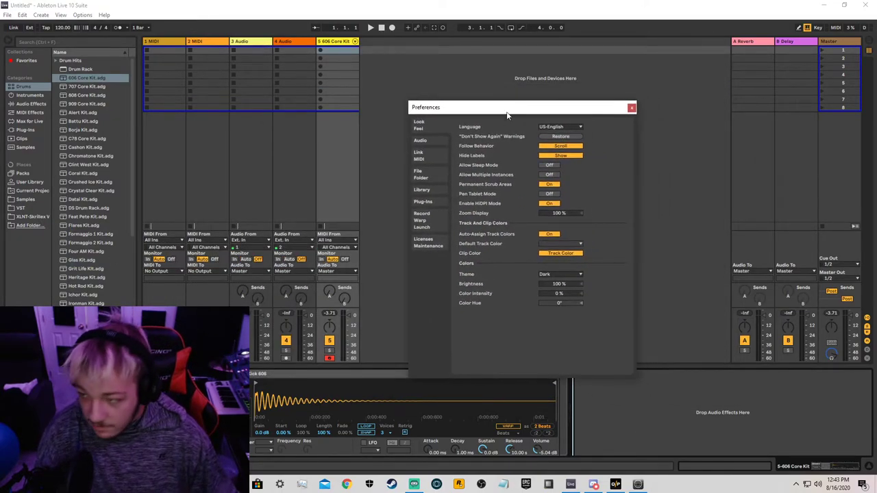
# On the Link/MIDI tab, check that row 4 input uses From Machine
pyautogui.click(423, 154)
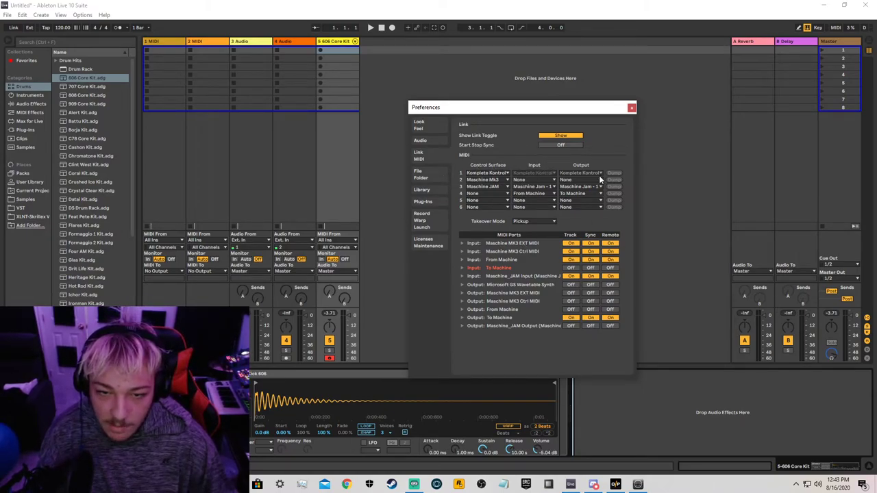
pyautogui.click(535, 194)
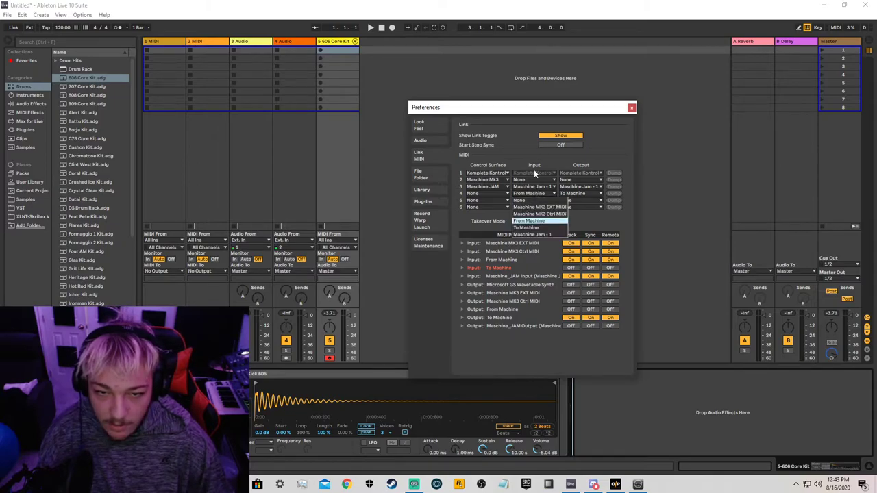
pyautogui.click(535, 221)
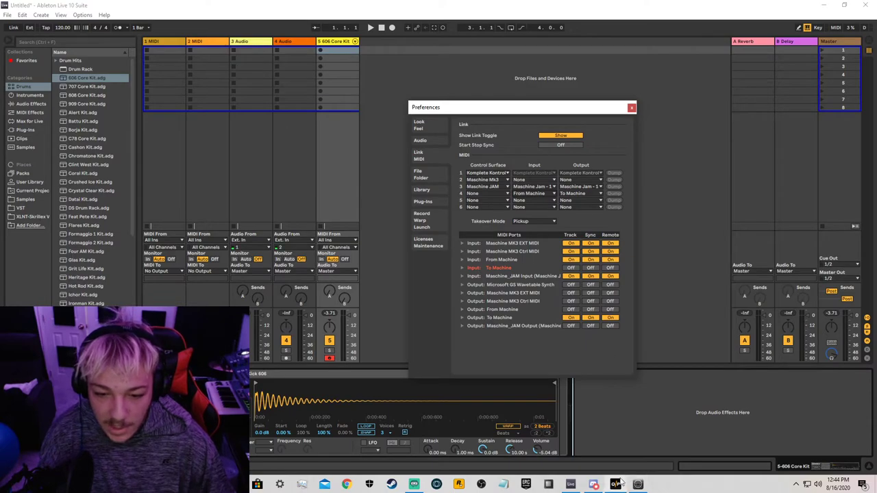
# Close Ableton's Preferences window and bring OSC/PILOT back to the front
pyautogui.moveTo(609, 487)
pyautogui.click(612, 424)
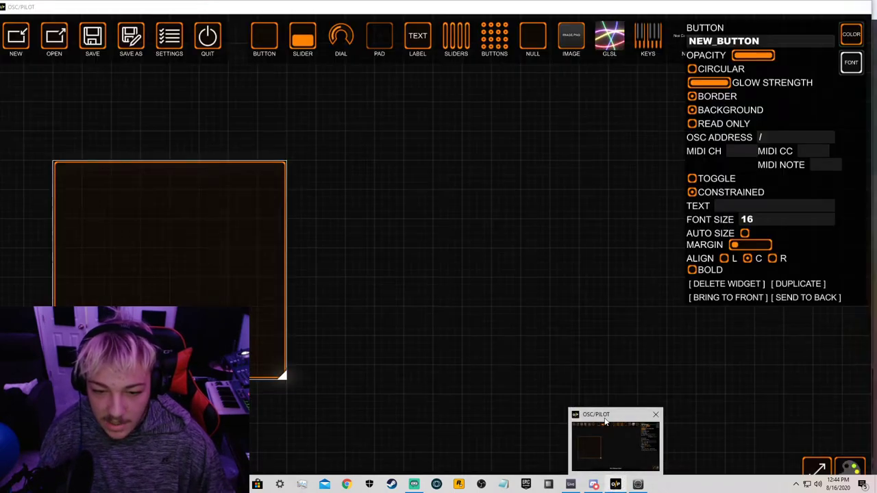
pyautogui.click(605, 422)
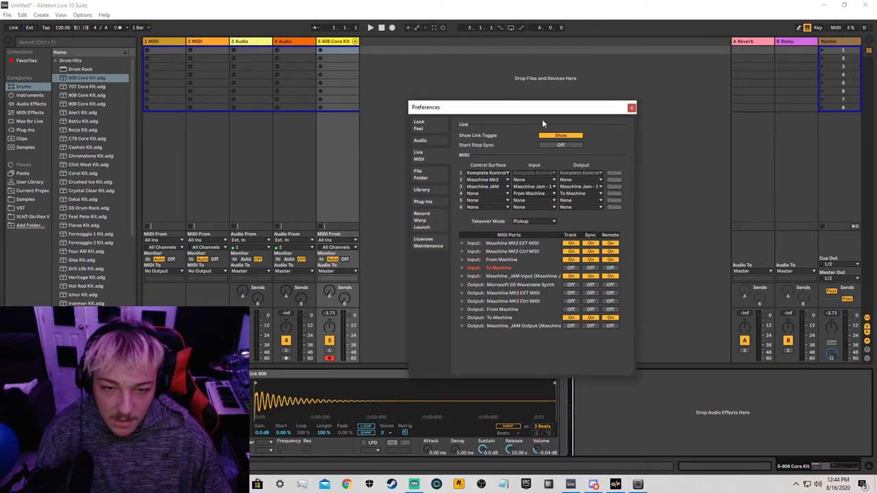
pyautogui.click(631, 109)
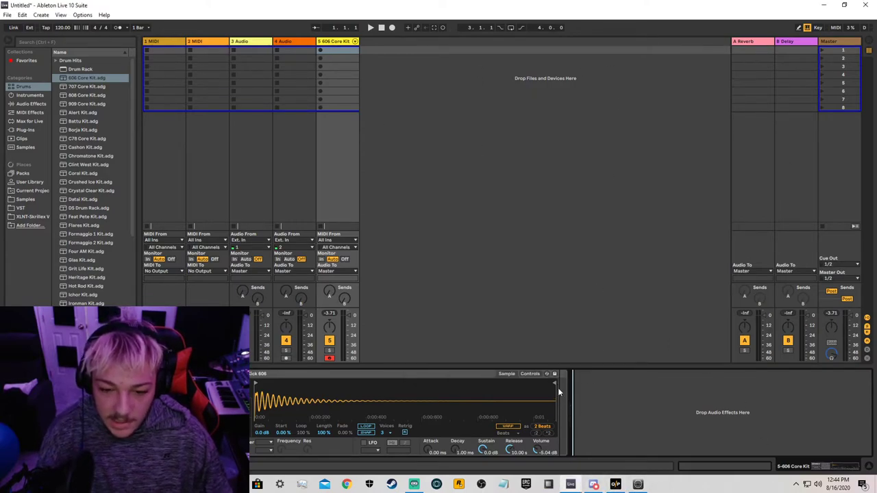
pyautogui.click(615, 485)
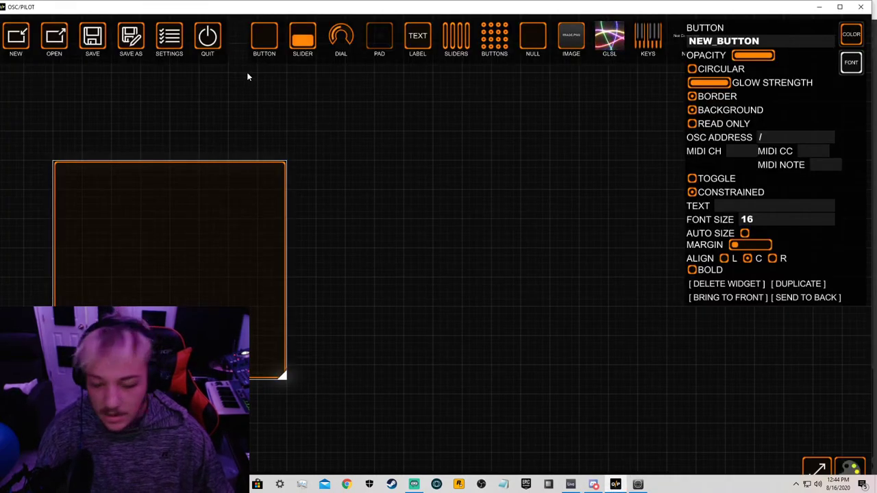
# Open SETTINGS and check MIDI OUT DEVICE is 4: From Machine
pyautogui.click(168, 38)
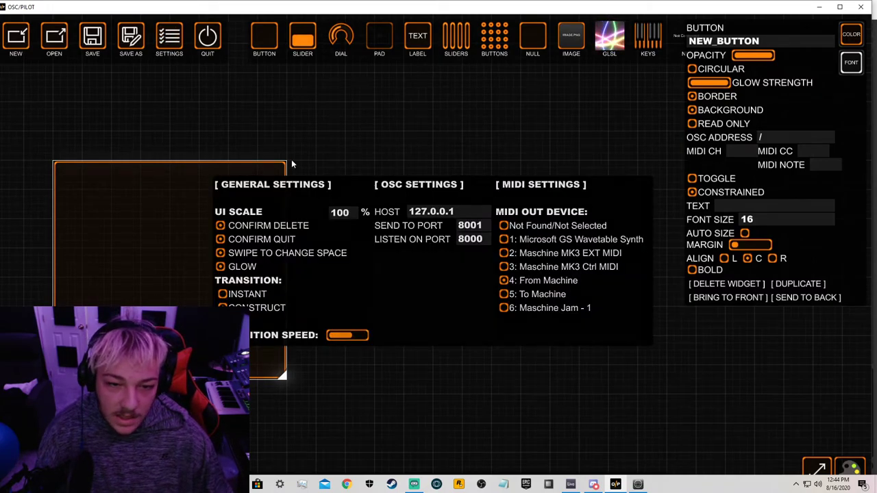
pyautogui.click(305, 141)
pyautogui.click(172, 44)
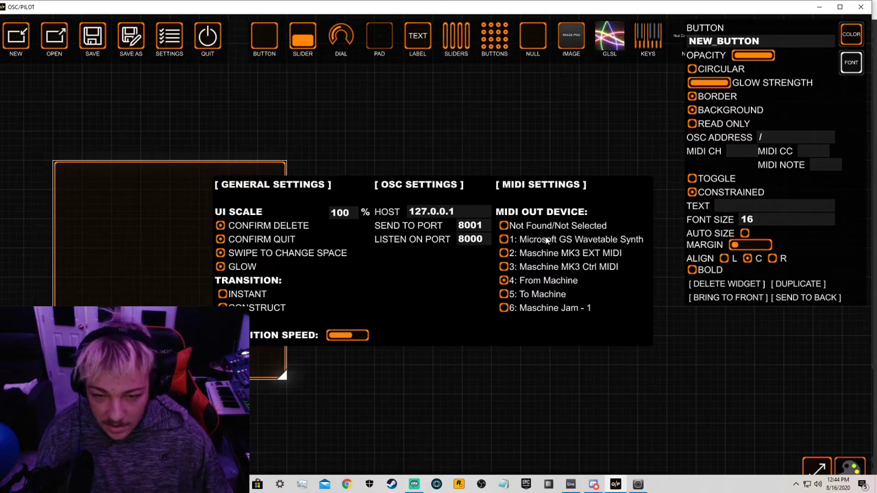
# Compare with loopMIDI's port list, then dismiss the button properties and settings
pyautogui.moveTo(641, 486)
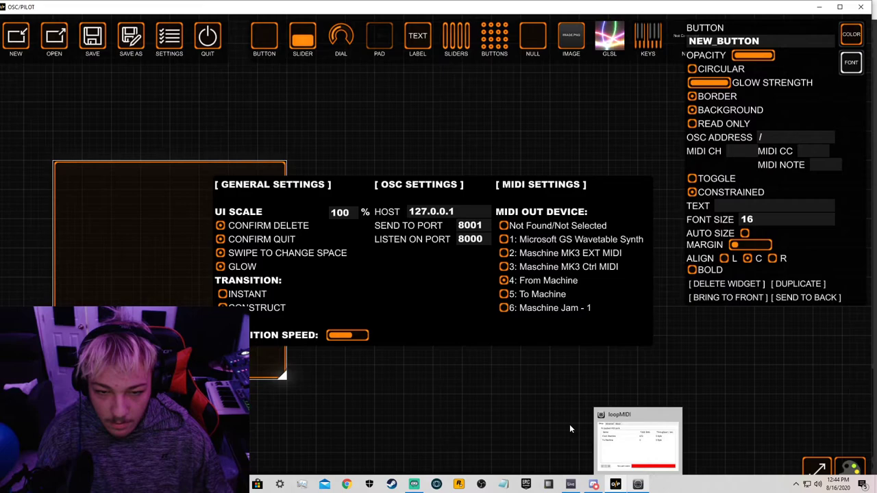
pyautogui.click(641, 485)
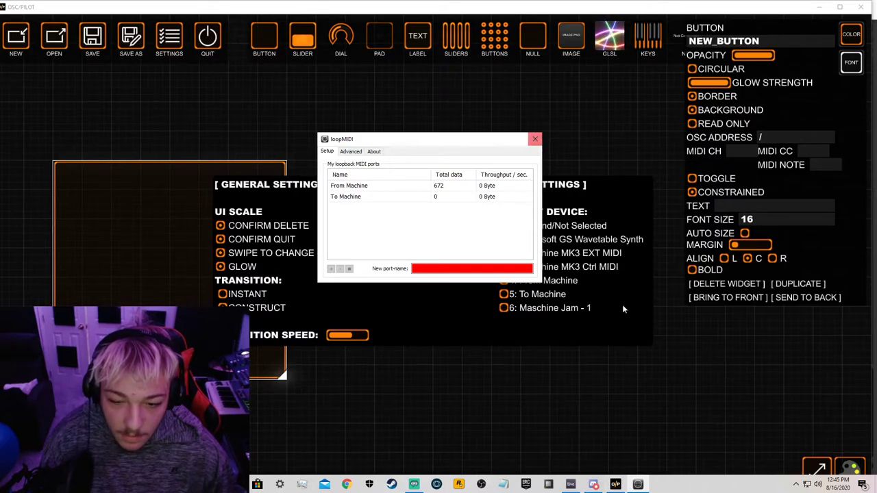
pyautogui.click(536, 139)
pyautogui.click(681, 338)
pyautogui.click(169, 38)
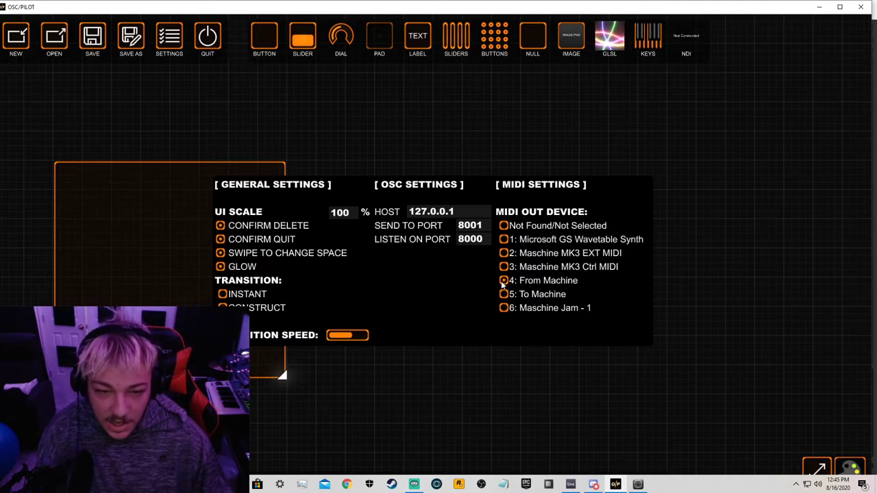
pyautogui.click(699, 278)
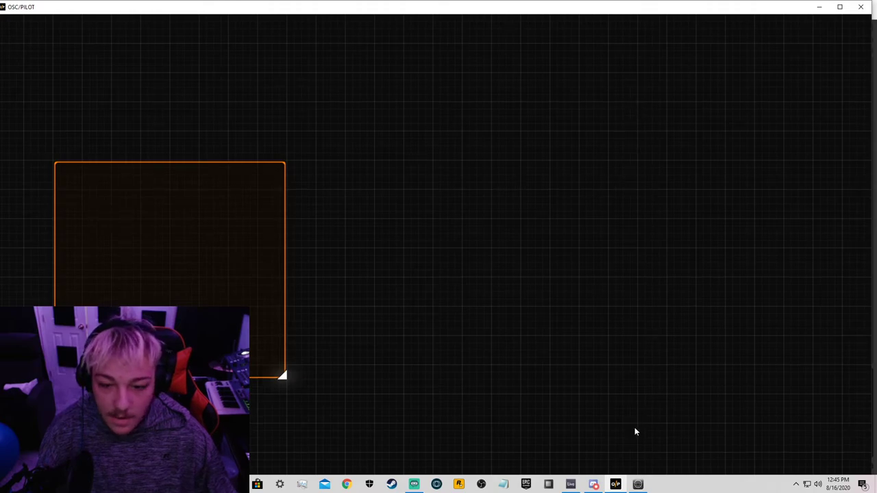
# Dismiss loopMIDI and return focus to the OSC/PILOT window
pyautogui.click(637, 483)
pyautogui.click(640, 434)
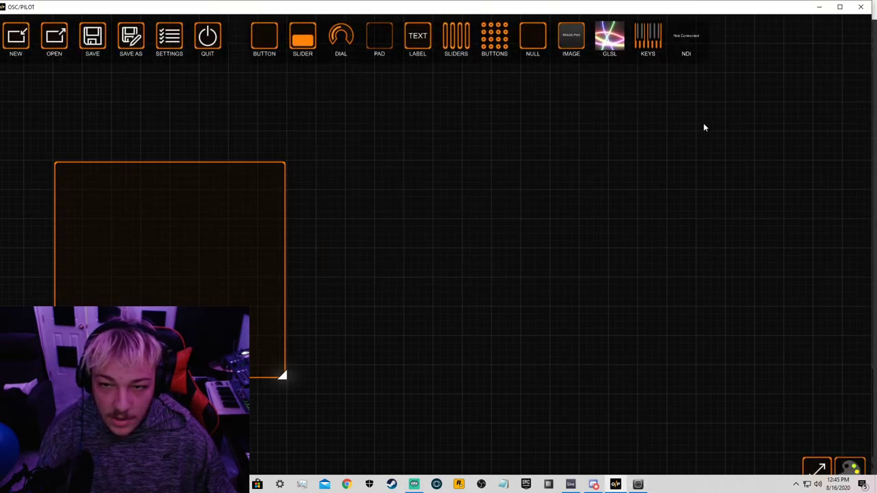
pyautogui.click(836, 32)
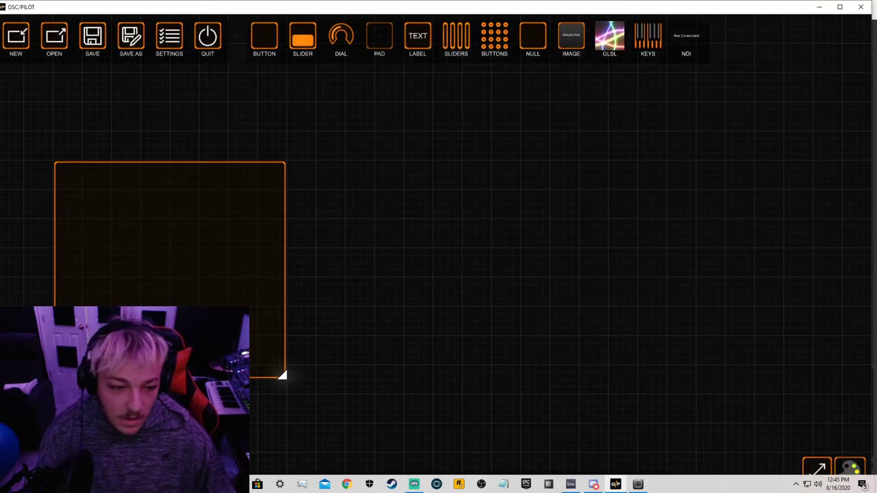
pyautogui.press('g')
pyautogui.press('g')
pyautogui.press('g')
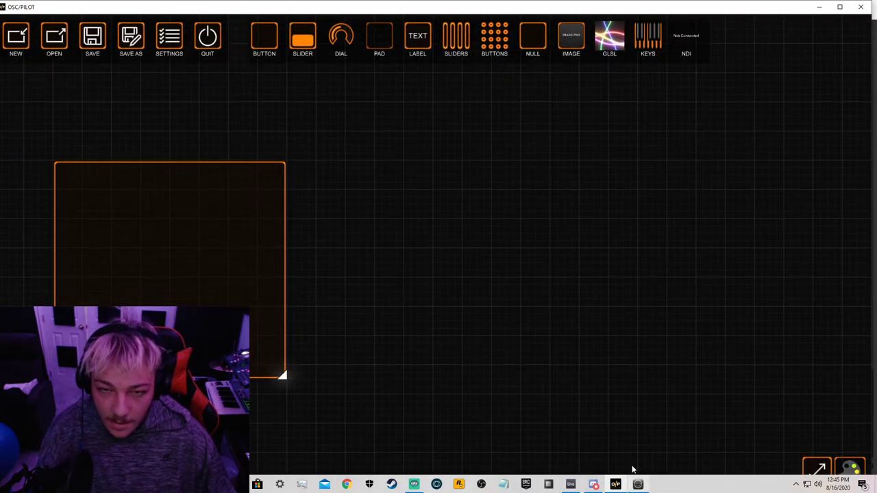
# Set NEW_BUTTON's MIDI CH field to 5
pyautogui.click(235, 257)
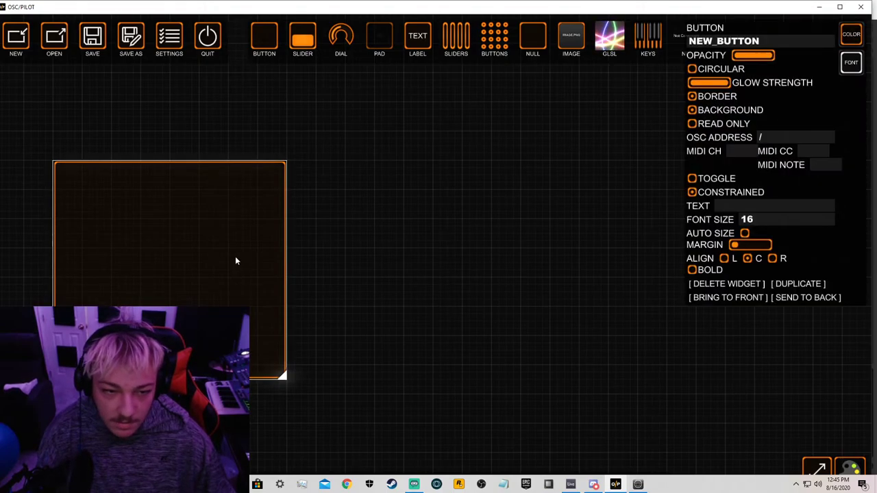
pyautogui.click(740, 149)
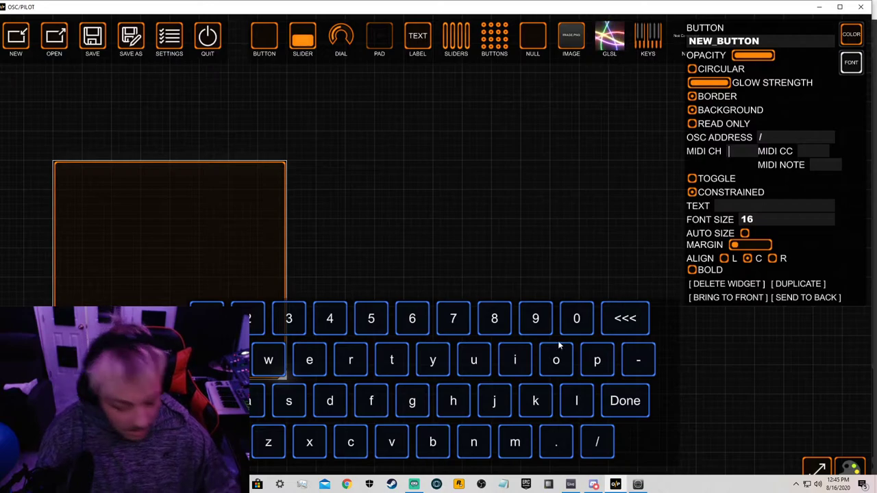
pyautogui.write('1')
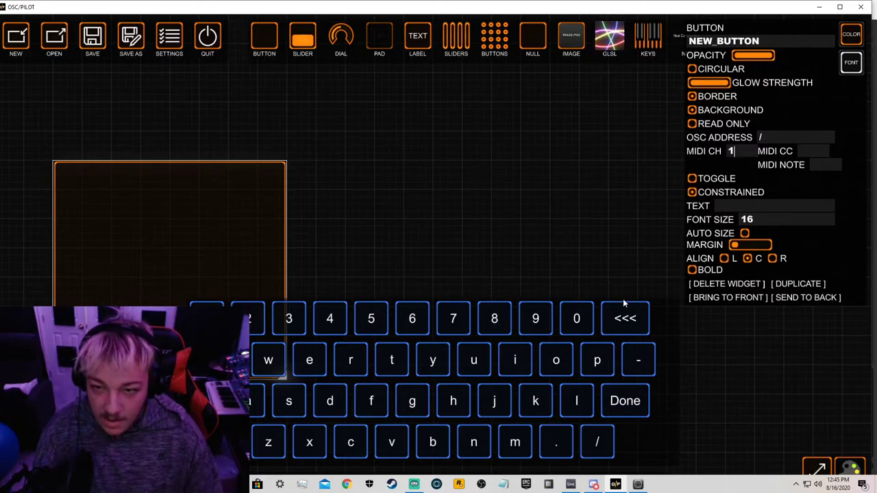
pyautogui.press('BackSpace')
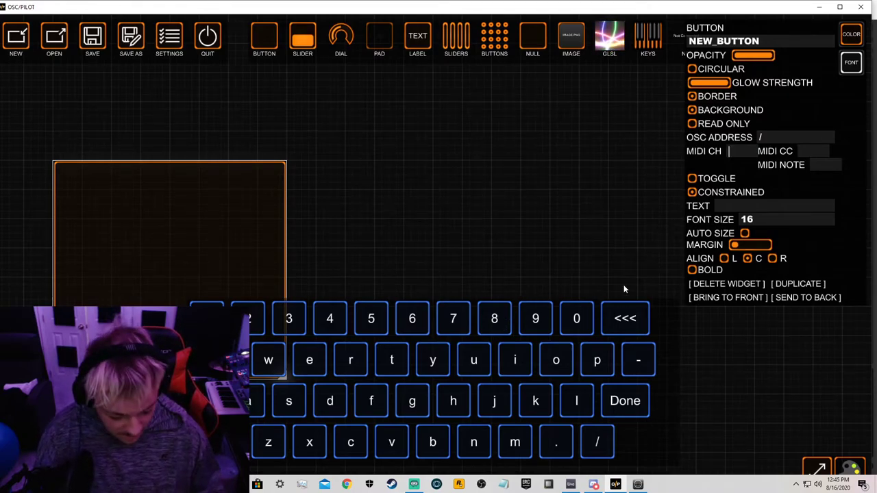
pyautogui.write('1')
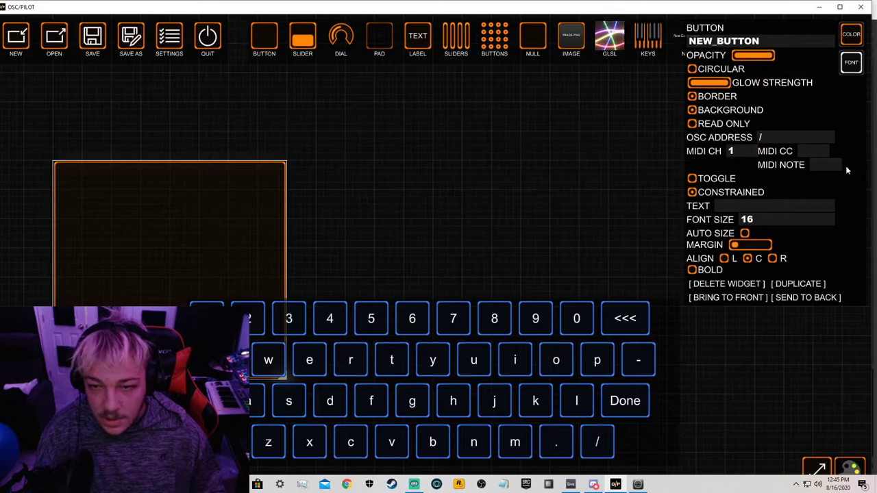
pyautogui.press('BackSpace')
pyautogui.write('5')
pyautogui.click(550, 248)
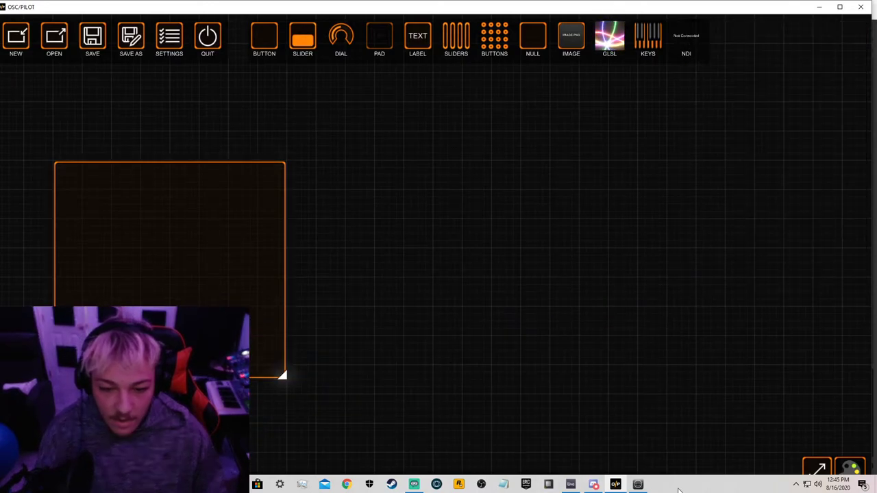
# Glance at the other windows, then reselect the button to confirm channel 5
pyautogui.click(638, 484)
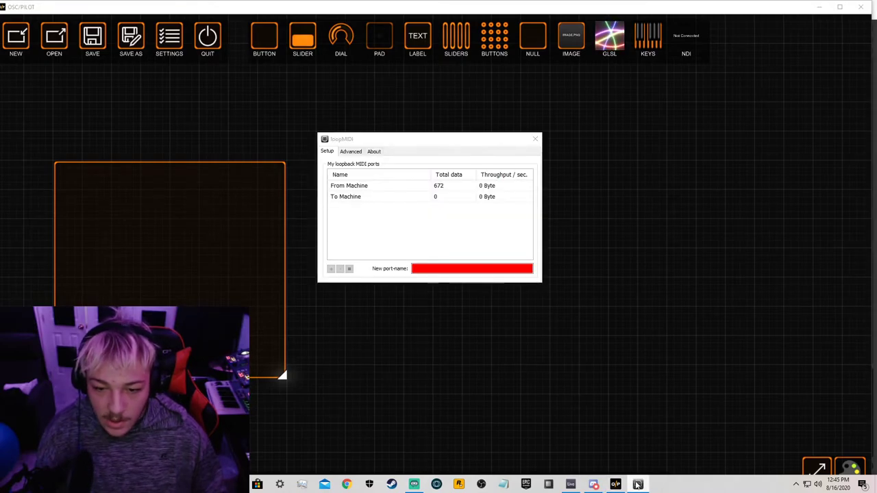
pyautogui.click(637, 484)
pyautogui.click(613, 484)
pyautogui.click(613, 484)
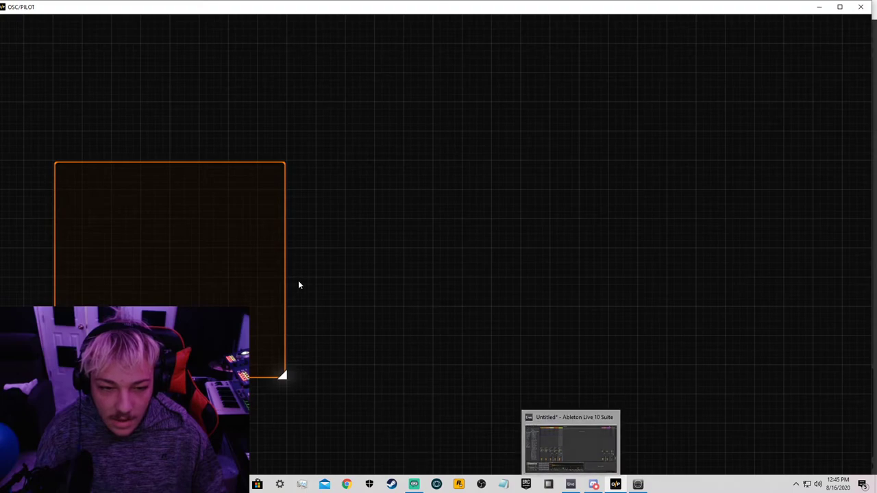
pyautogui.click(257, 288)
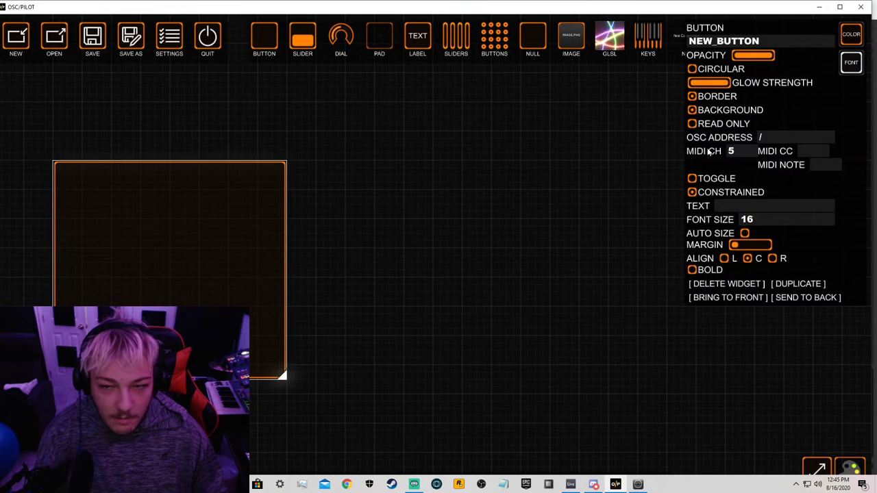
# Set the button's MIDI CC to 0
pyautogui.click(811, 142)
pyautogui.click(812, 149)
pyautogui.write('0')
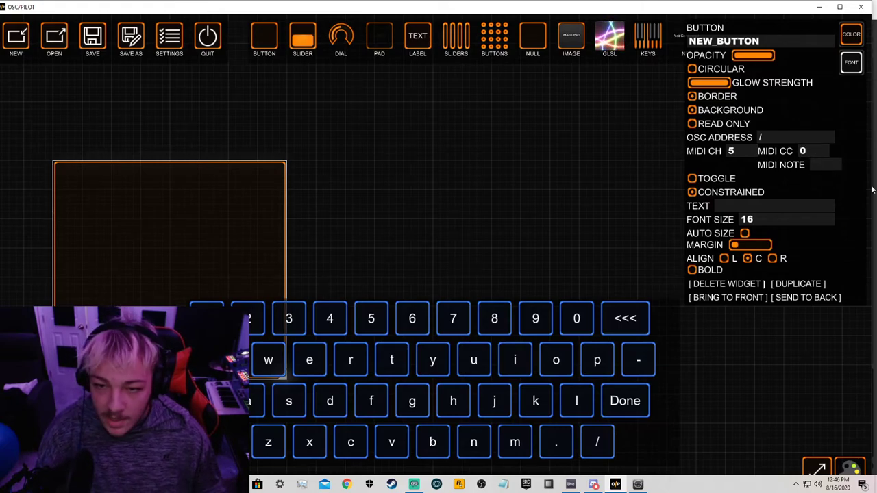
pyautogui.click(502, 198)
# Enter 36 as the button's MIDI NOTE
pyautogui.click(815, 165)
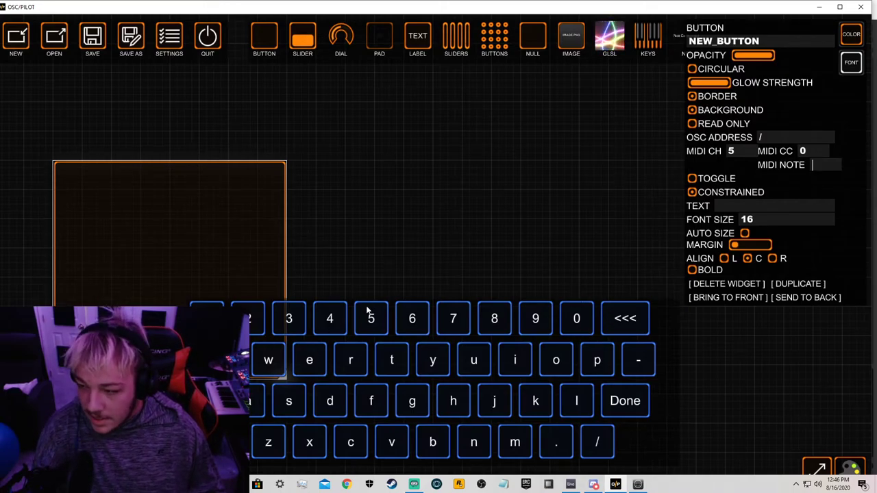
pyautogui.write('c')
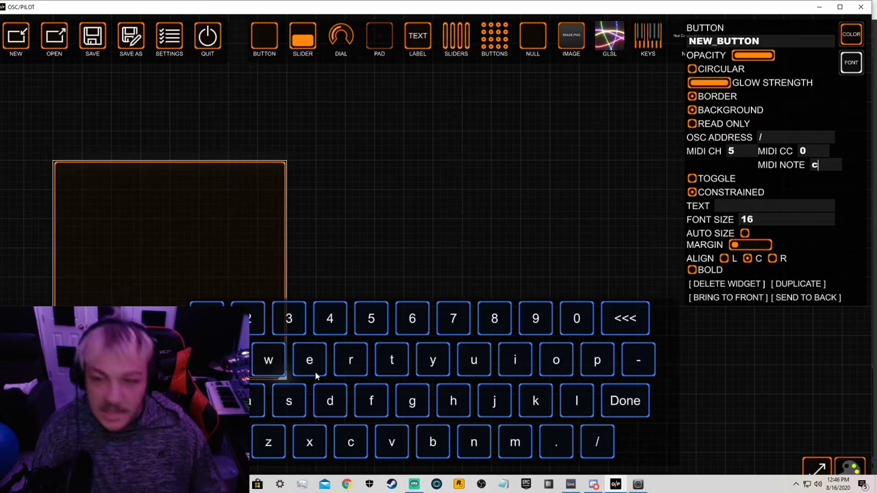
pyautogui.write('1')
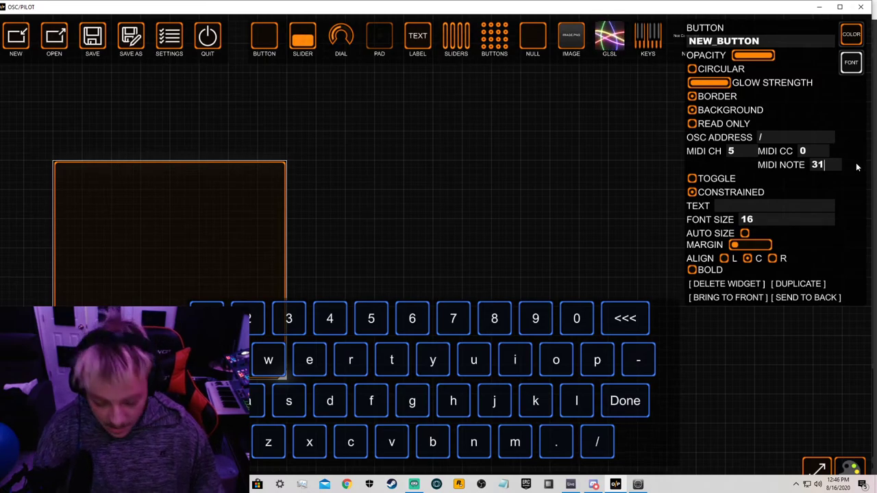
pyautogui.press('BackSpace')
pyautogui.write('6')
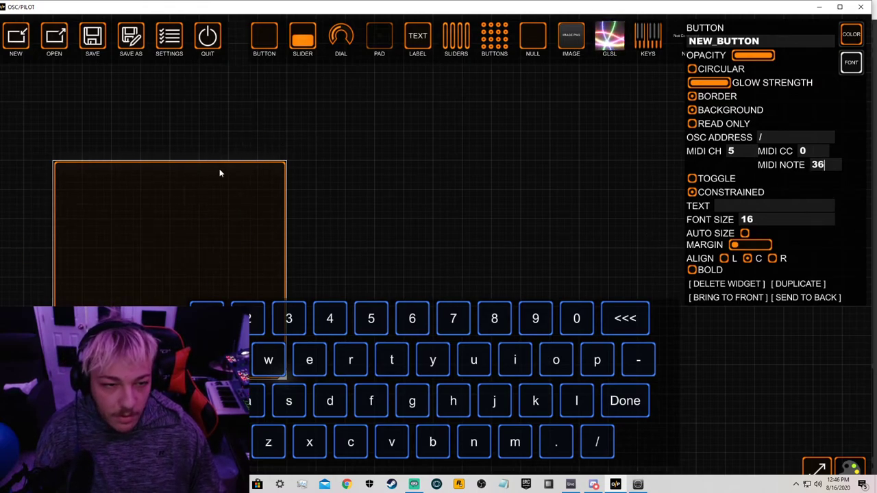
# Drag the drum button to the top-left corner, then back to the canvas centre
pyautogui.moveTo(215, 176); pyautogui.dragTo(260, 141)
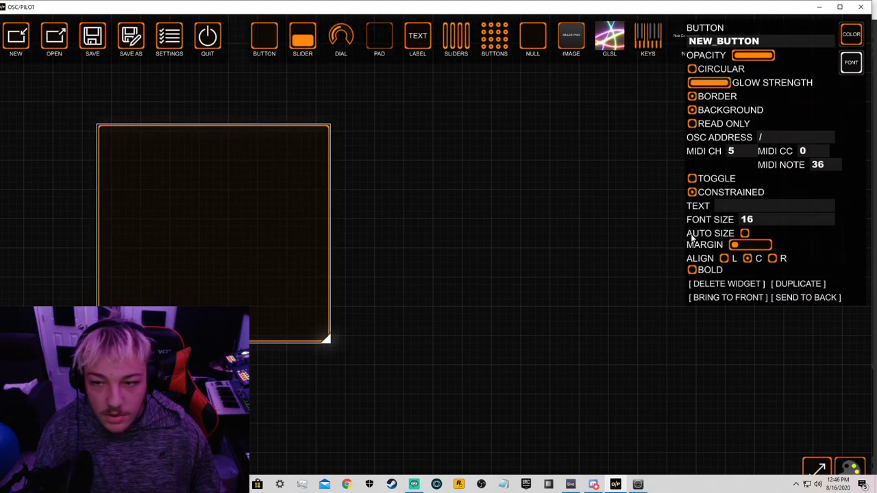
pyautogui.moveTo(287, 226); pyautogui.dragTo(141, 131)
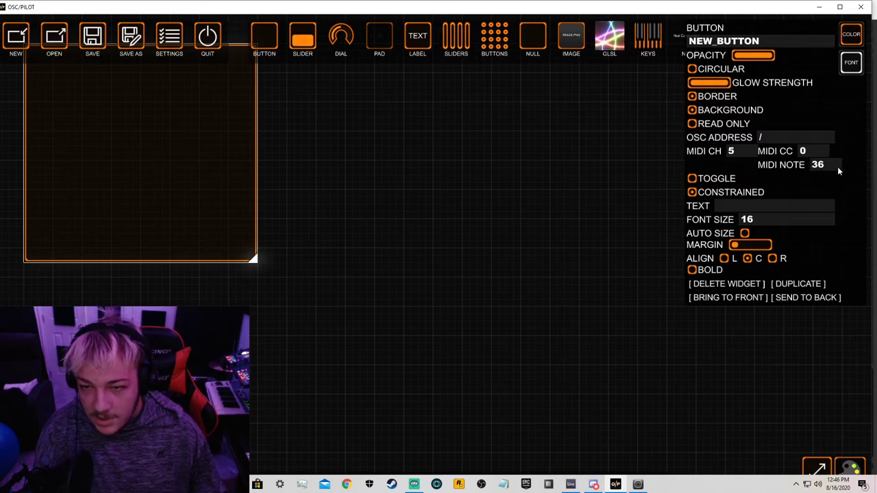
pyautogui.moveTo(169, 222); pyautogui.dragTo(383, 308)
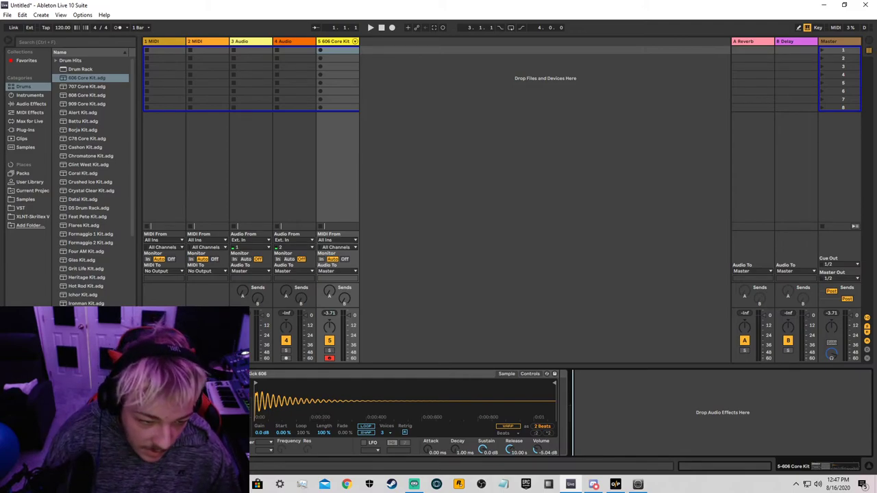
# Leave Ableton's 606 Core Kit track and bring OSC/PILOT back to the front
pyautogui.click(615, 485)
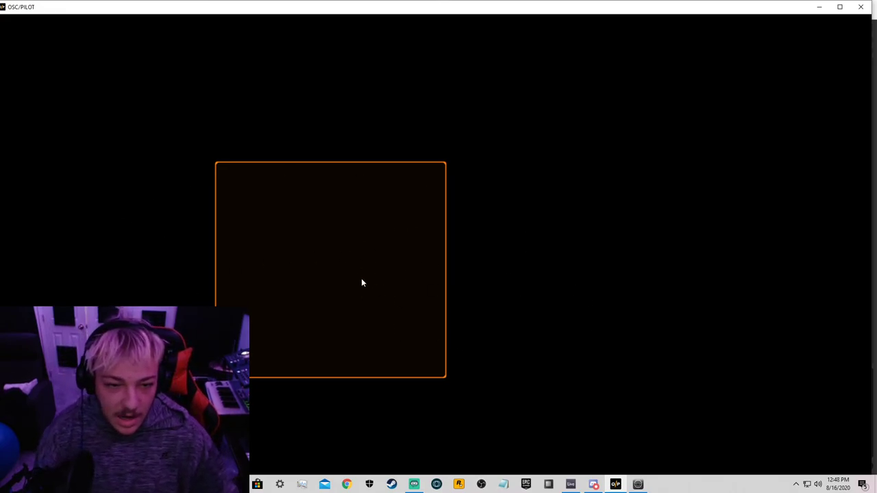
# Tap the NEW_BUTTON pad in perform mode to trigger the drum sound
pyautogui.click(365, 242)
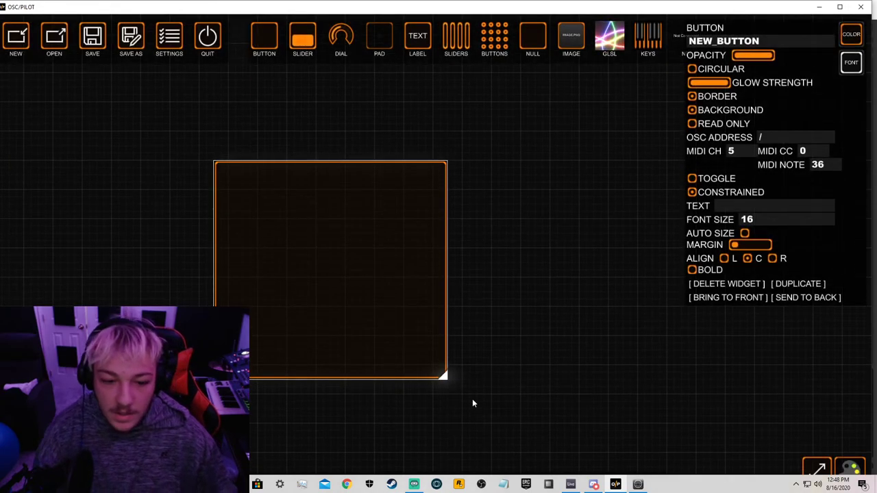
# Move the drum button lower on the canvas and place a KEYS widget
pyautogui.click(662, 212)
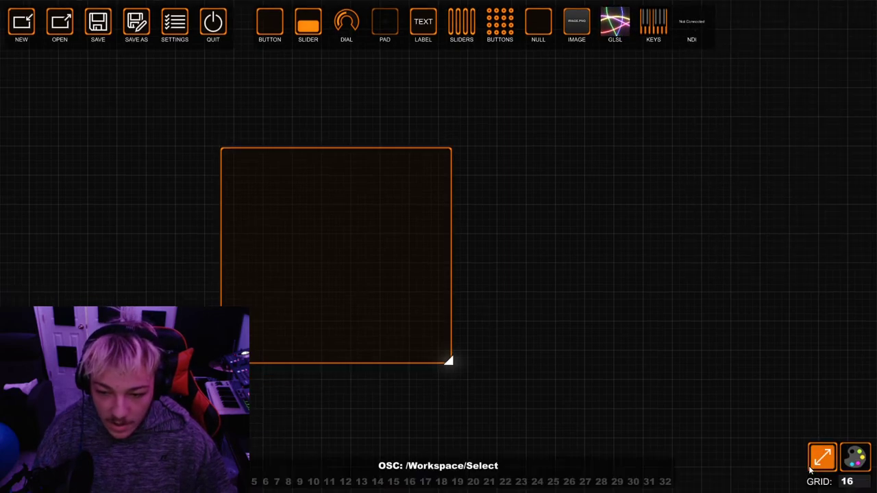
pyautogui.moveTo(447, 359); pyautogui.dragTo(448, 492)
pyautogui.moveTo(653, 24); pyautogui.dragTo(750, 391)
# Set the NEW_KEYS widget to MIDI channel 6, CC 0 and note 36
pyautogui.click(747, 95)
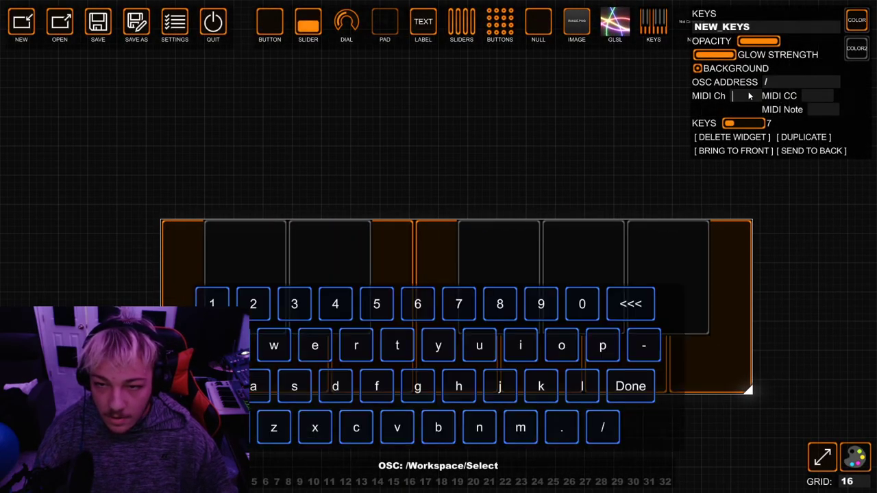
pyautogui.write('6')
pyautogui.click(816, 95)
pyautogui.write('0')
pyautogui.click(823, 109)
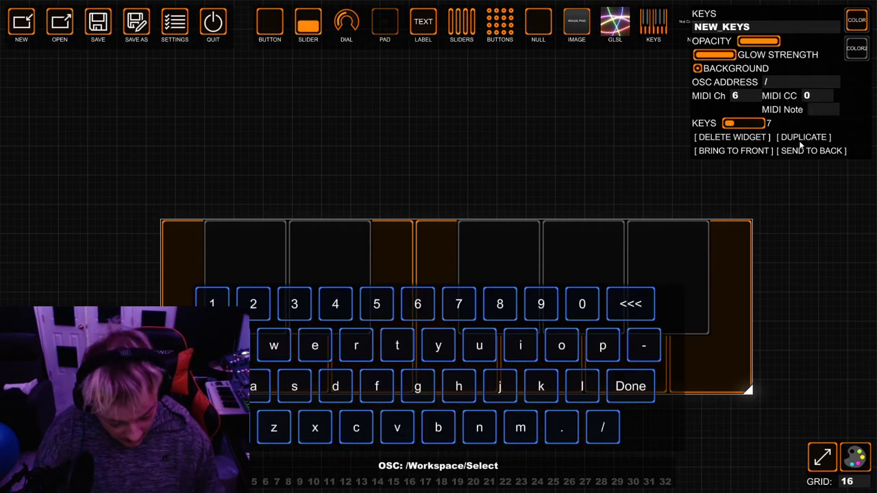
pyautogui.write('36')
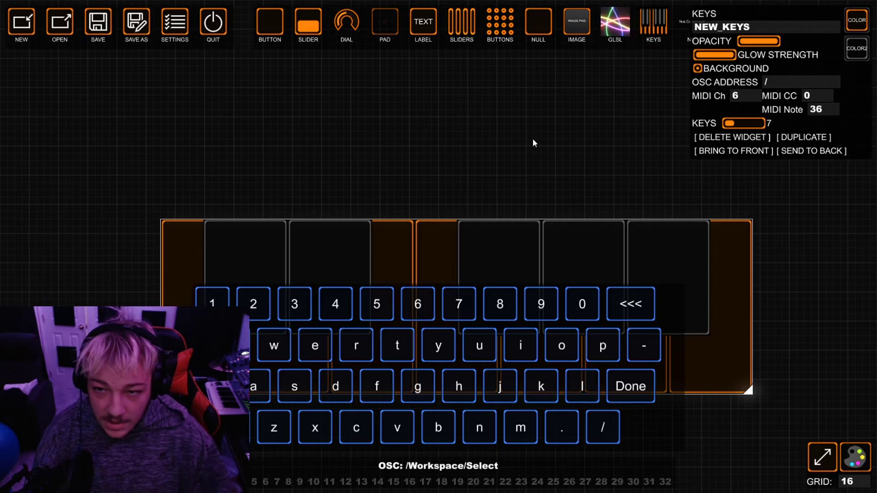
pyautogui.click(549, 144)
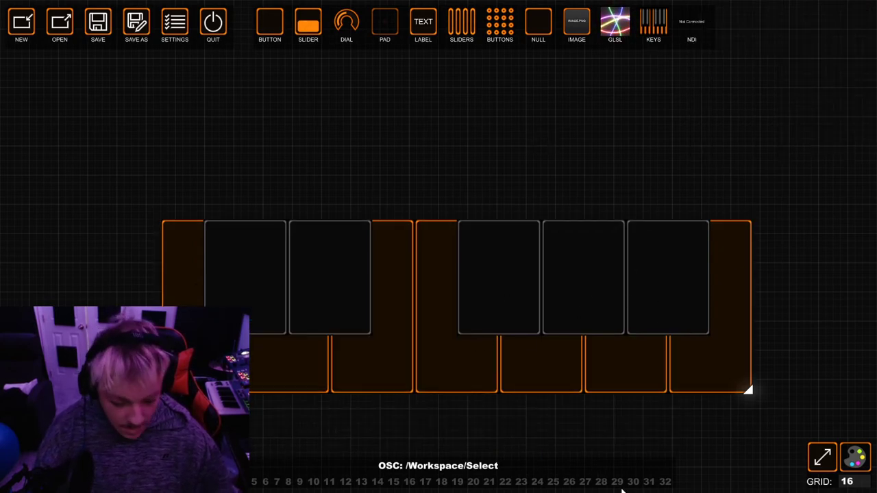
pyautogui.press('F11')
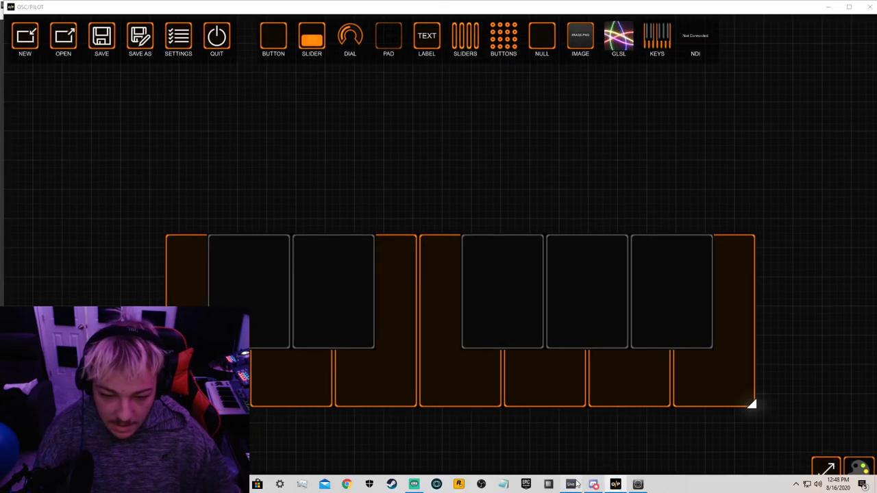
# In Ableton Live's browser, navigate to Instruments > Electric > Piano & Keys
pyautogui.click(574, 485)
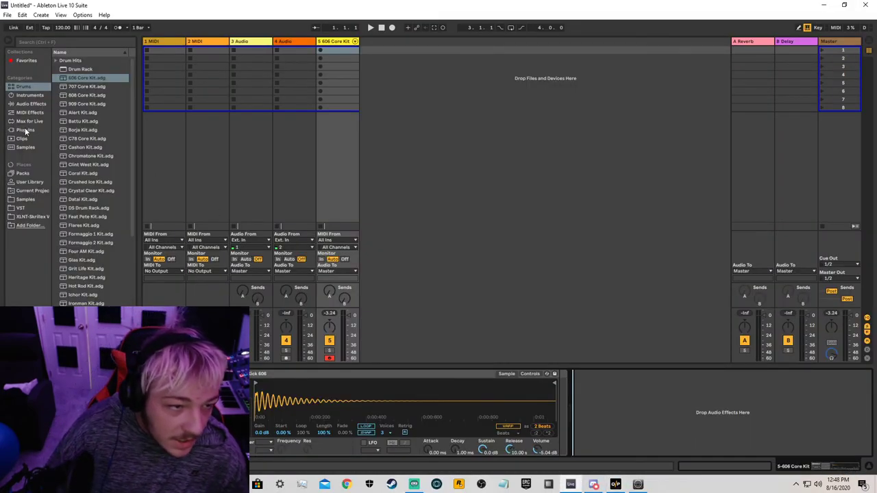
pyautogui.click(25, 130)
pyautogui.click(31, 103)
pyautogui.click(29, 95)
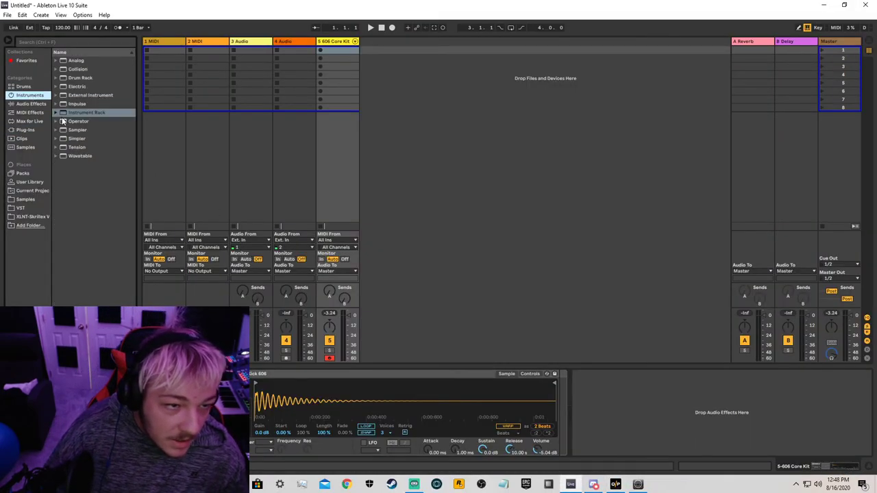
pyautogui.click(62, 120)
pyautogui.click(78, 79)
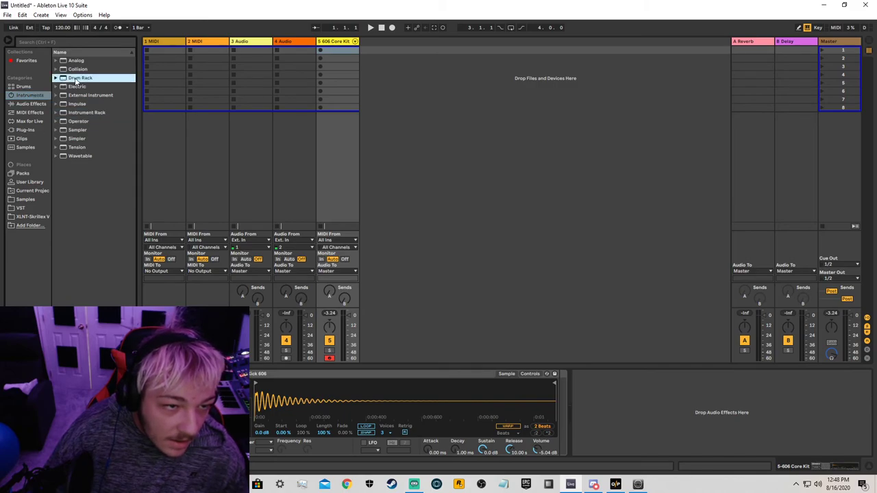
pyautogui.click(63, 87)
pyautogui.click(57, 87)
pyautogui.click(61, 104)
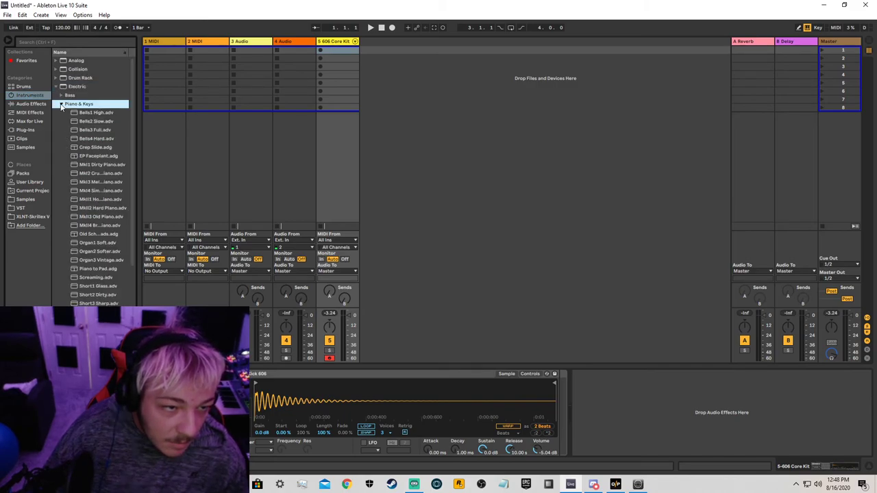
# Drag the Bells4 Hard preset into the session as new track 6
pyautogui.click(95, 139)
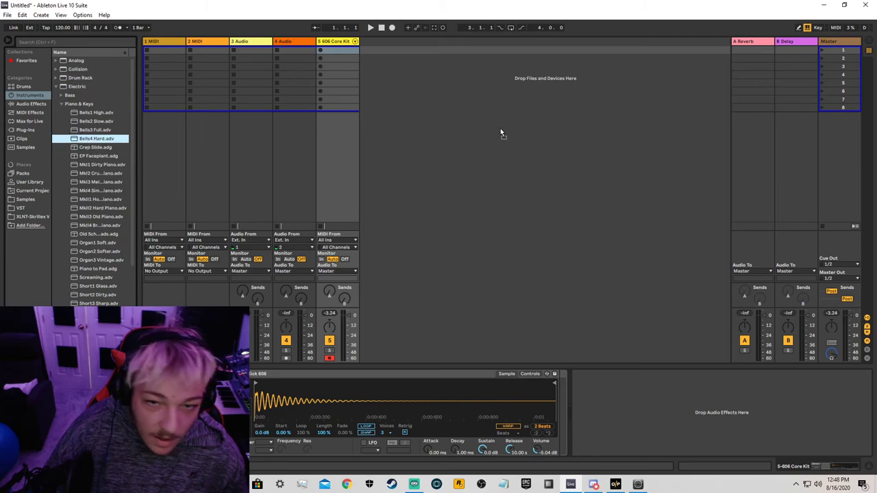
pyautogui.moveTo(500, 132); pyautogui.dragTo(439, 255)
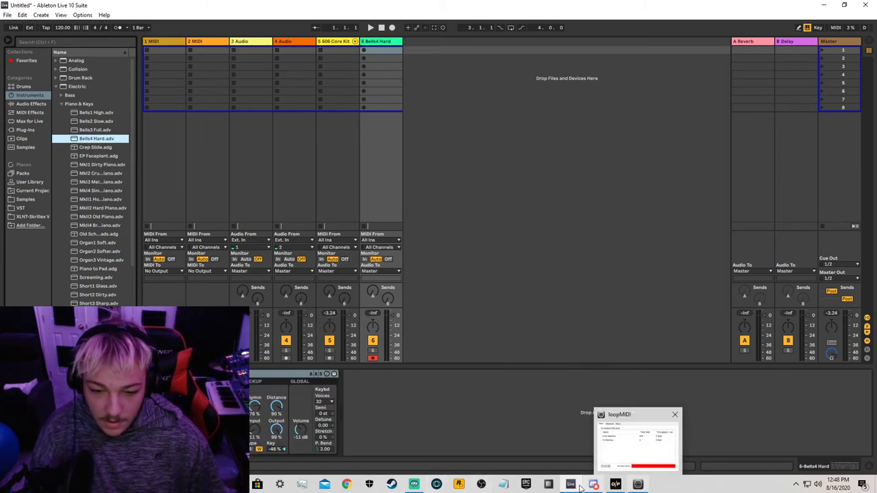
pyautogui.click(619, 484)
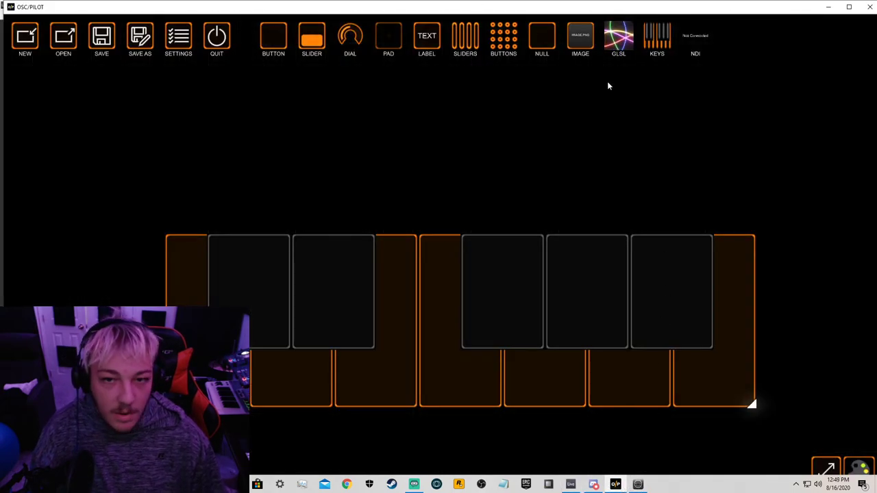
# Play the NEW_KEYS keyboard to sound Bells4 Hard, then minimize OSC/PILOT
pyautogui.moveTo(264, 384)
pyautogui.mouseDown()
pyautogui.moveTo(554, 375)
pyautogui.moveTo(662, 391)
pyautogui.moveTo(375, 384)
pyautogui.moveTo(186, 287)
pyautogui.moveTo(701, 299)
pyautogui.moveTo(187, 288)
pyautogui.mouseUp()
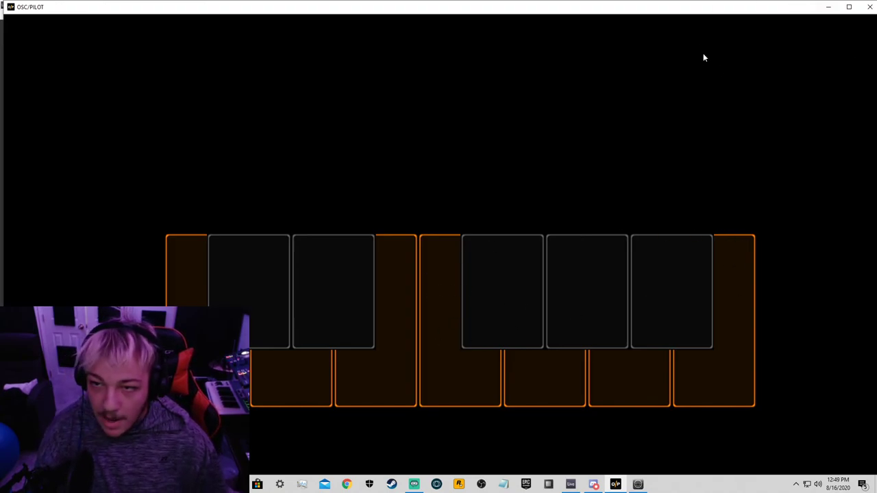
pyautogui.moveTo(464, 9); pyautogui.dragTo(462, 20)
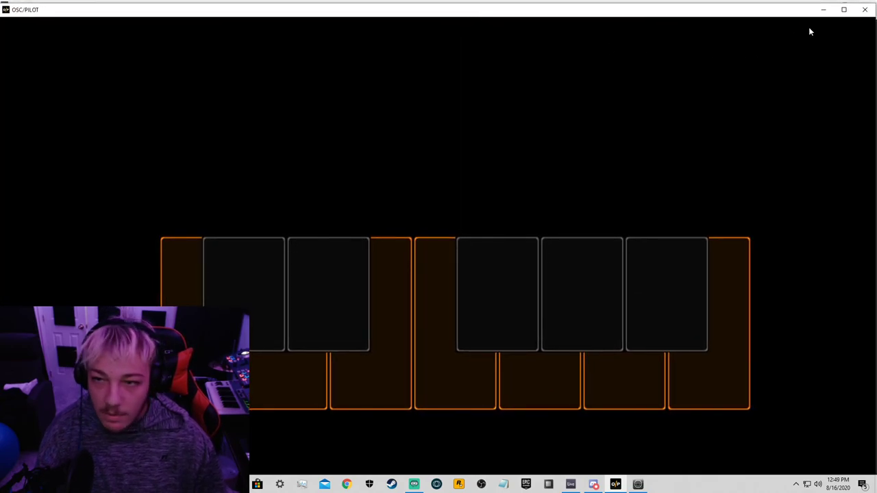
pyautogui.click(823, 10)
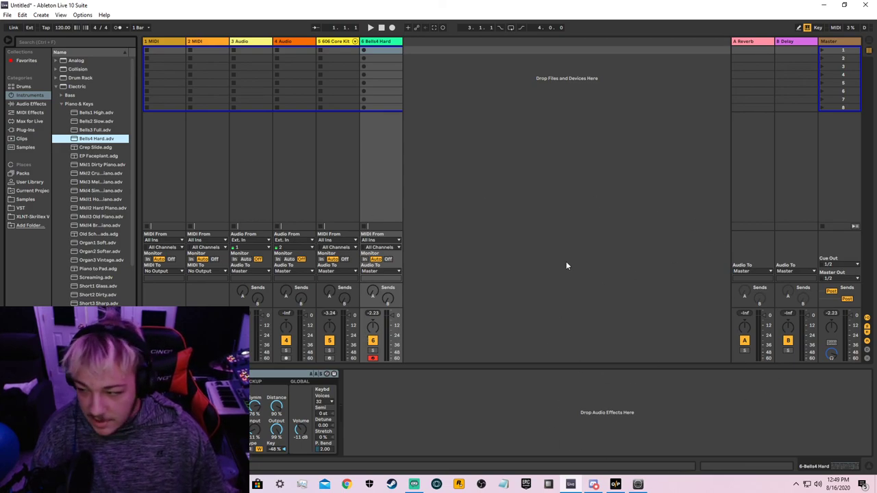
pyautogui.doubleClick(468, 12)
pyautogui.click(598, 42)
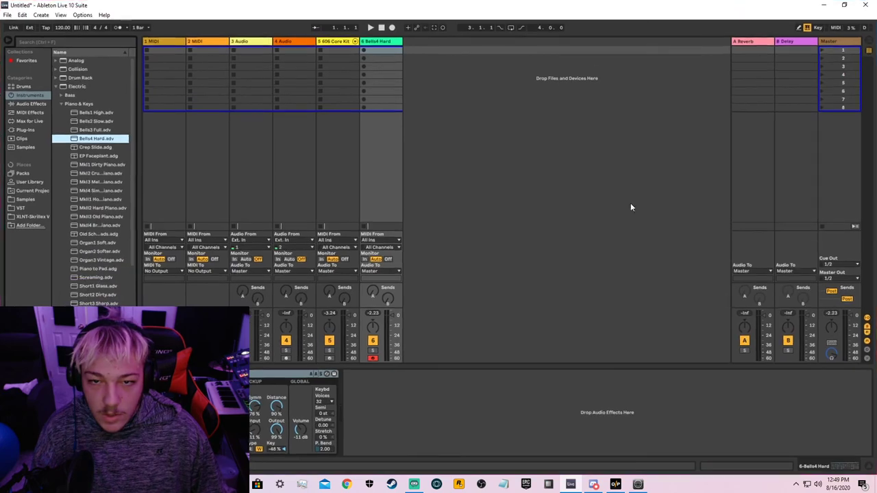